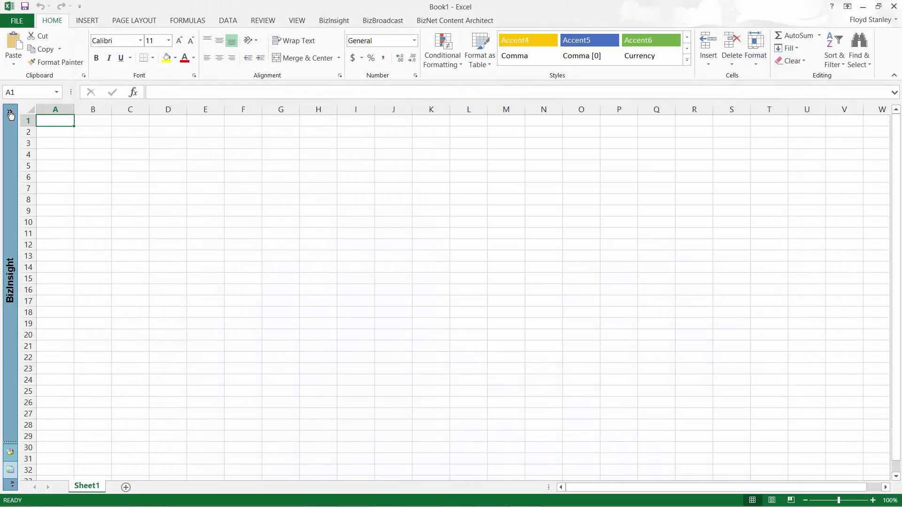
Step: Place the Deltek Vision GL Mgmt Report template on the sheet as the IS Trend statement
{"action": "left_click", "coordinate": [11, 114]}
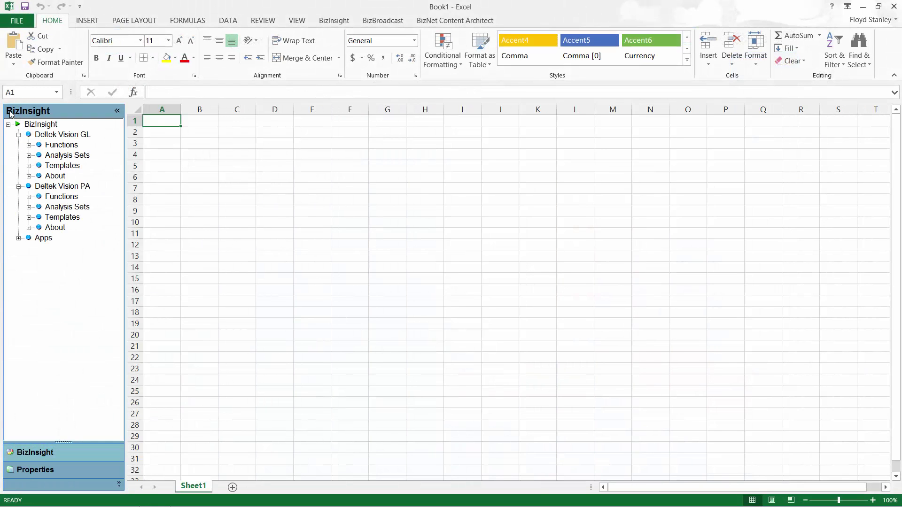
{"action": "left_click", "coordinate": [29, 166]}
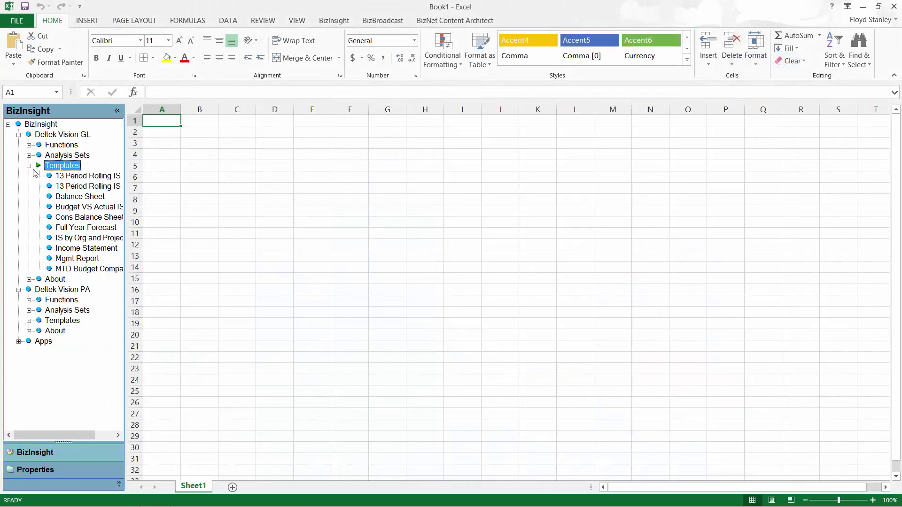
{"action": "mouse_move", "coordinate": [80, 259]}
{"action": "left_mouse_down"}
{"action": "mouse_move", "coordinate": [160, 169]}
{"action": "mouse_move", "coordinate": [175, 177]}
{"action": "left_mouse_up"}
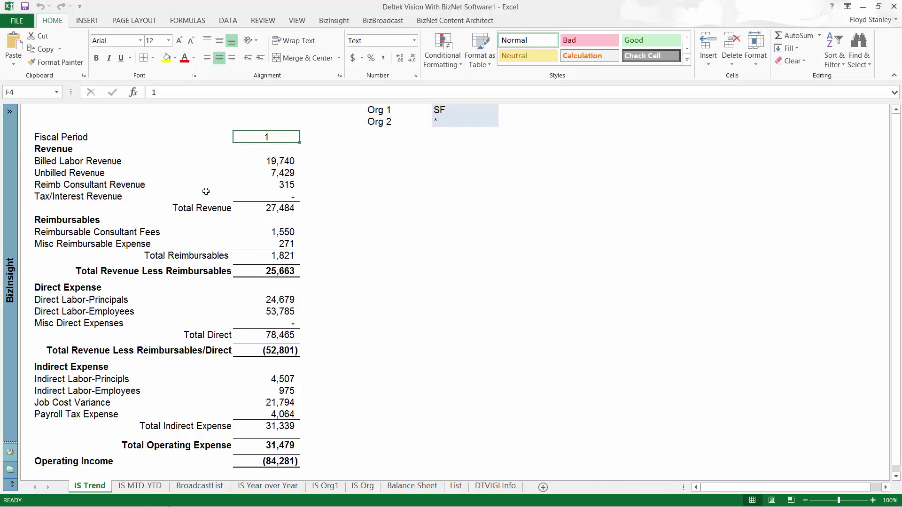
Step: Fill the period 1 figures two columns right to show fiscal periods 1, 2 and 3
{"action": "mouse_move", "coordinate": [265, 138]}
{"action": "left_mouse_down"}
{"action": "mouse_move", "coordinate": [271, 446]}
{"action": "mouse_move", "coordinate": [302, 467]}
{"action": "left_mouse_up"}
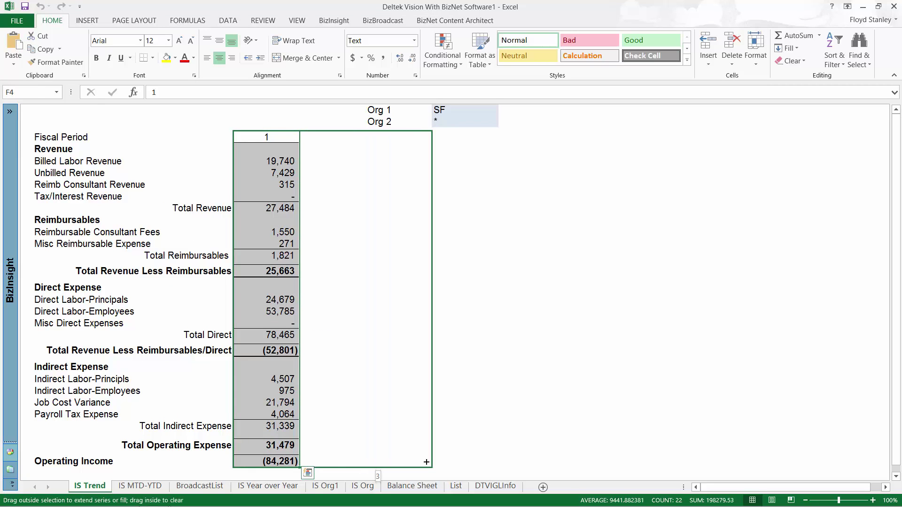
{"action": "left_click_drag", "start_coordinate": [303, 467], "coordinate": [431, 466]}
{"action": "left_click", "coordinate": [453, 262]}
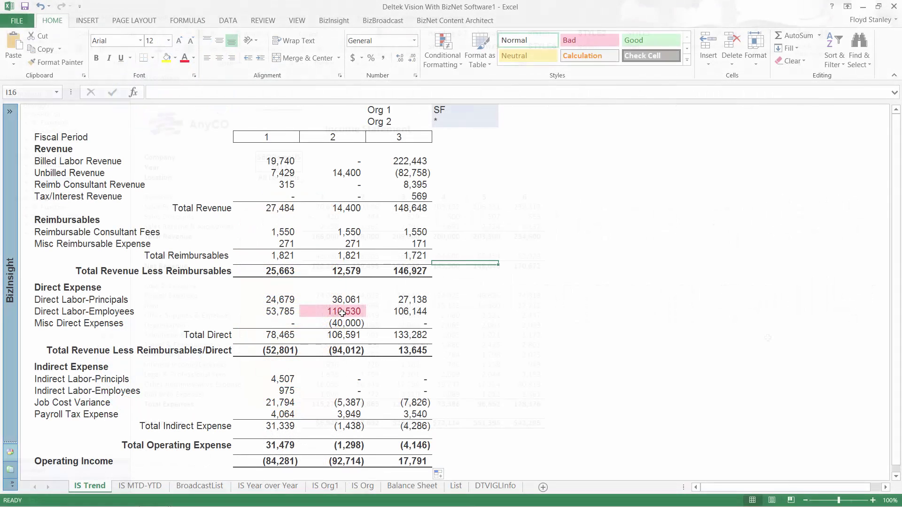
Step: Drill the 110,530 labor amount into a GL Transaction Detail Pivot showing Org and Org2Desc
{"action": "right_click", "coordinate": [343, 312]}
{"action": "mouse_move", "coordinate": [390, 291]}
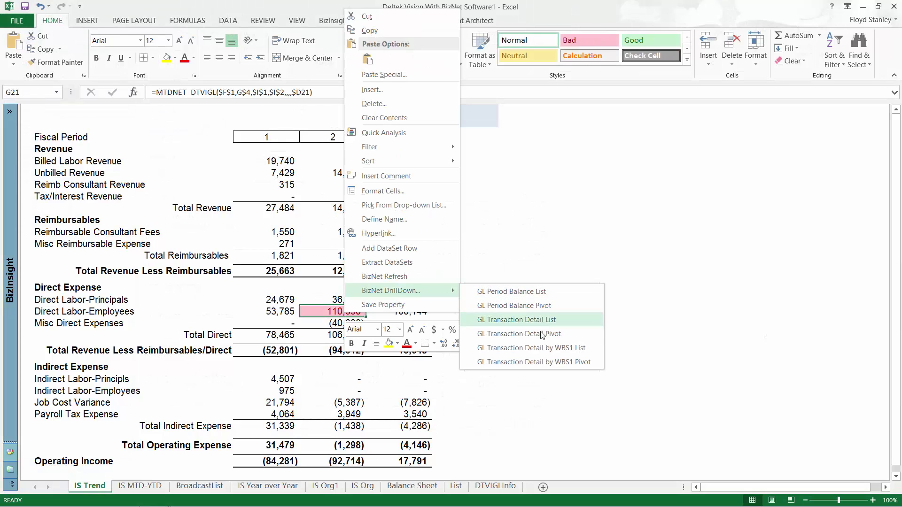
{"action": "left_click", "coordinate": [541, 340]}
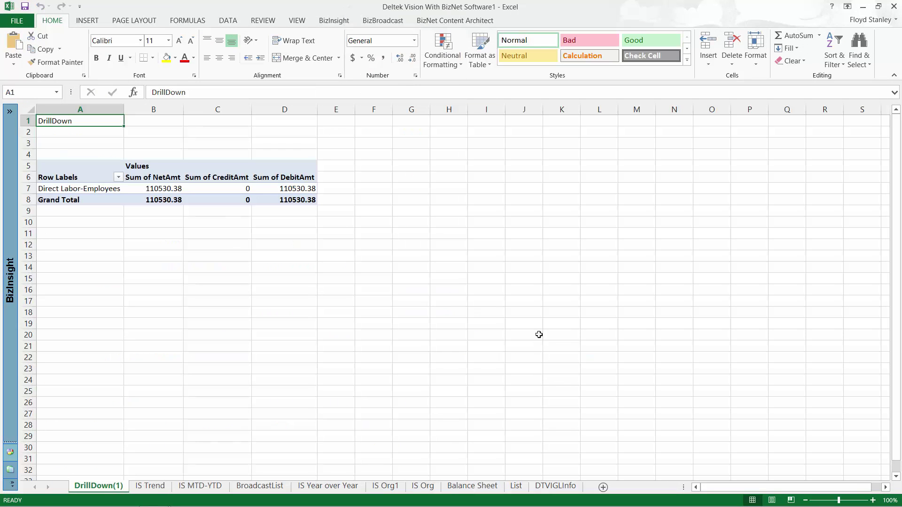
{"action": "left_click", "coordinate": [163, 189]}
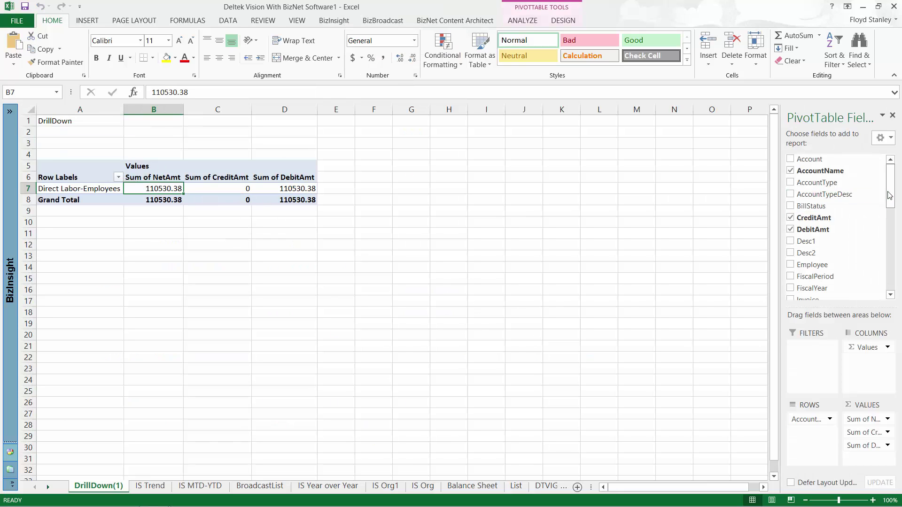
{"action": "left_click_drag", "start_coordinate": [890, 195], "coordinate": [889, 230]}
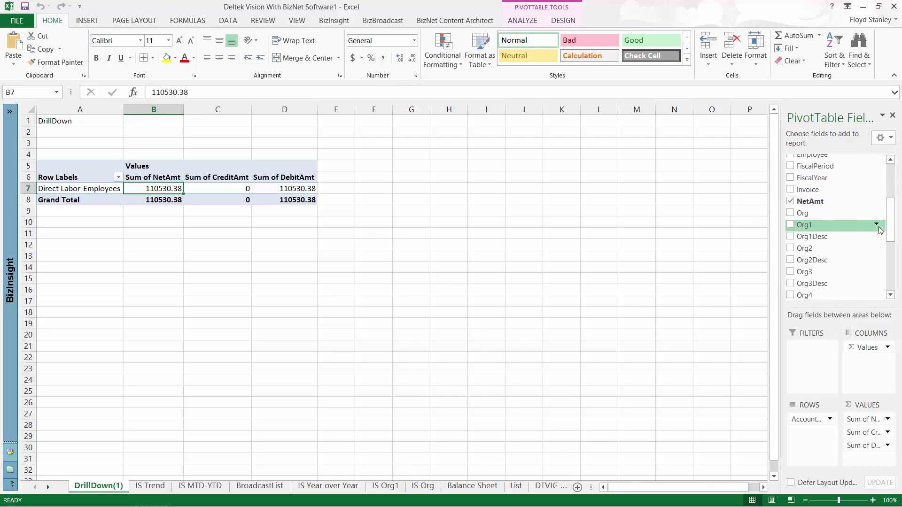
{"action": "left_click", "coordinate": [790, 213]}
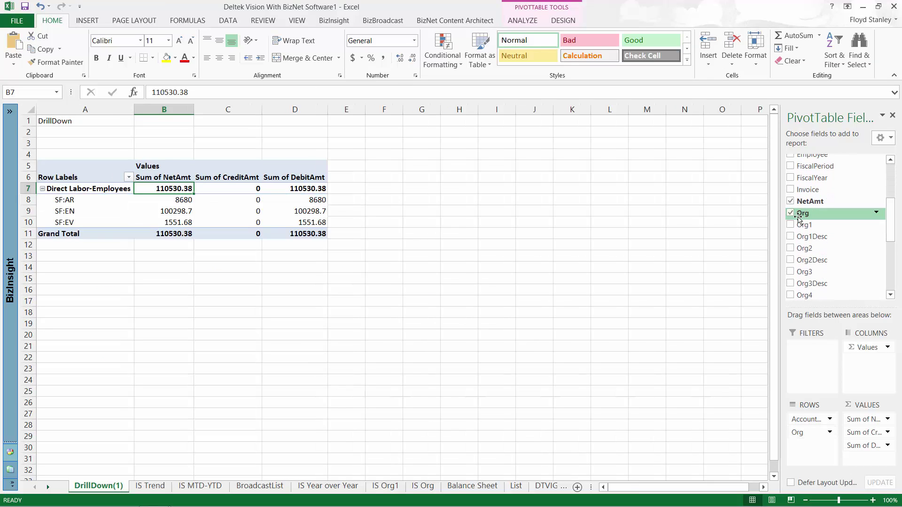
{"action": "left_click", "coordinate": [790, 261]}
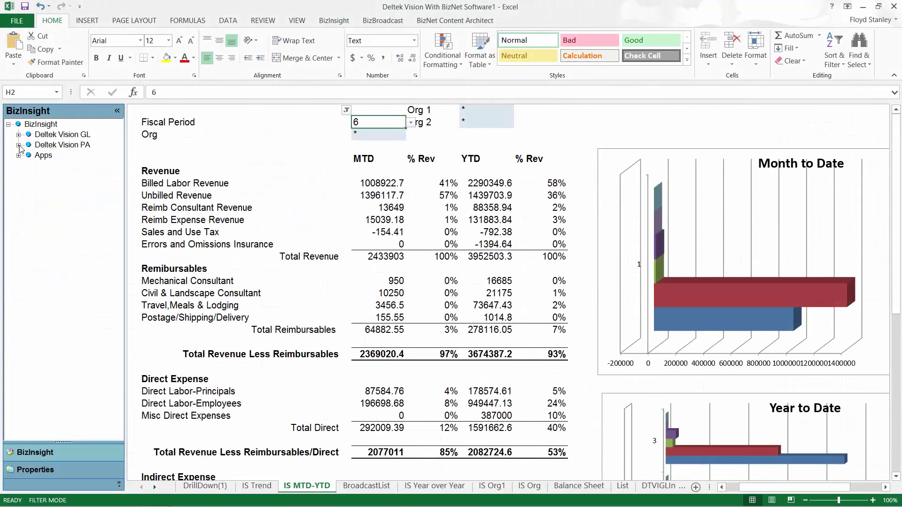
Step: Load the Project Dashboard template from Deltek Vision PA > Templates onto the sheet
{"action": "left_click", "coordinate": [19, 144]}
{"action": "left_click", "coordinate": [28, 176]}
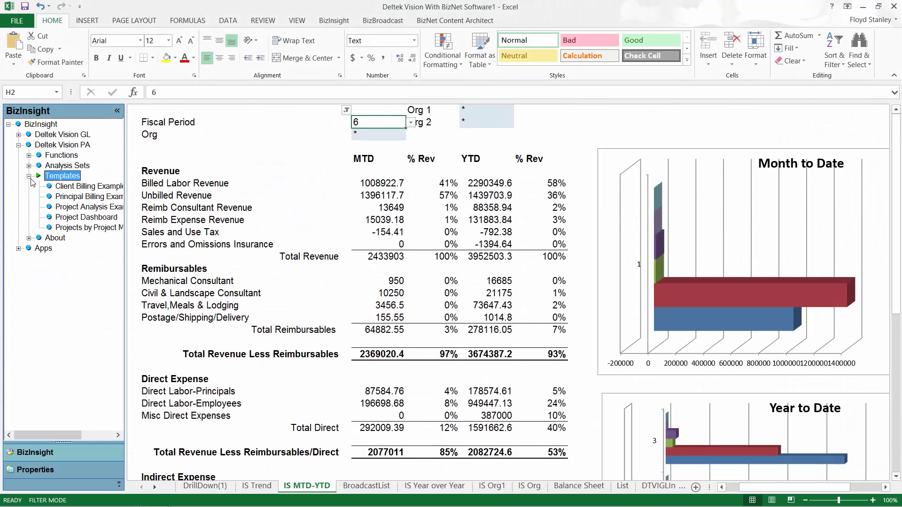
{"action": "left_click", "coordinate": [67, 219]}
{"action": "left_click_drag", "start_coordinate": [67, 223], "coordinate": [260, 145]}
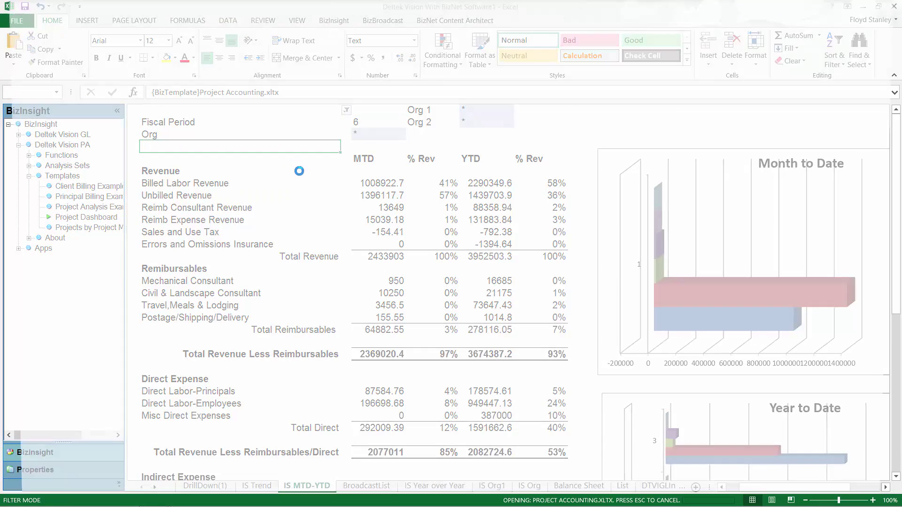